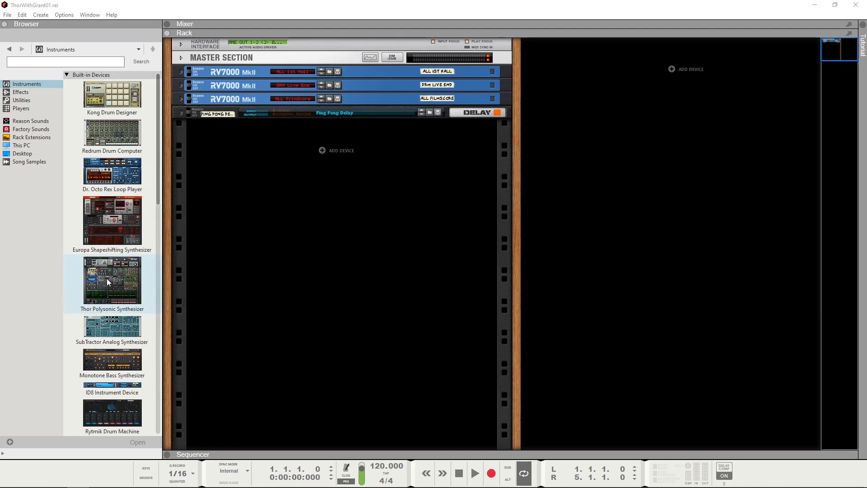
- Add a Thor Polysonic Synthesizer to the empty rack space below the Ping Pong Delay and show its programmer section
{"action": "right_click", "coordinate": [254, 141]}
{"action": "mouse_move", "coordinate": [283, 217]}
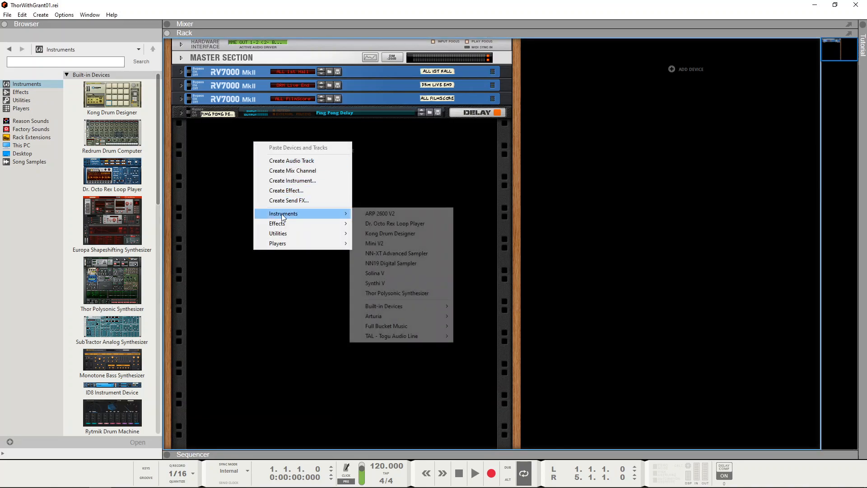
{"action": "left_click", "coordinate": [412, 294]}
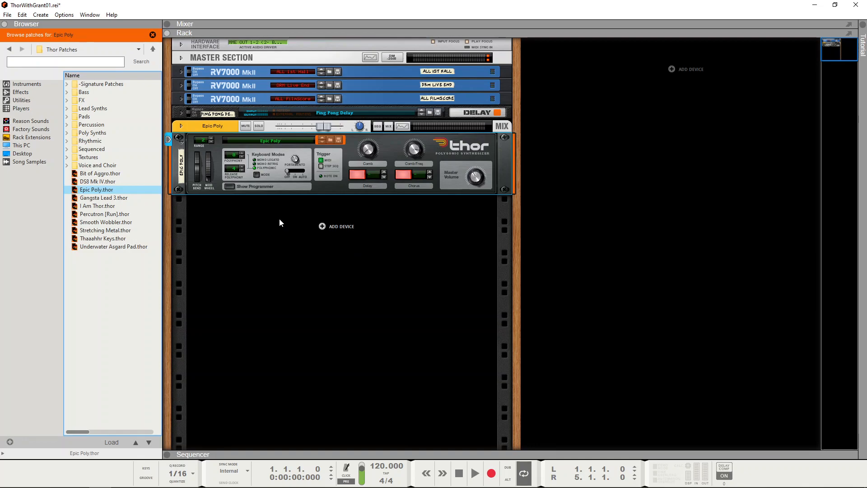
{"action": "left_click", "coordinate": [230, 187]}
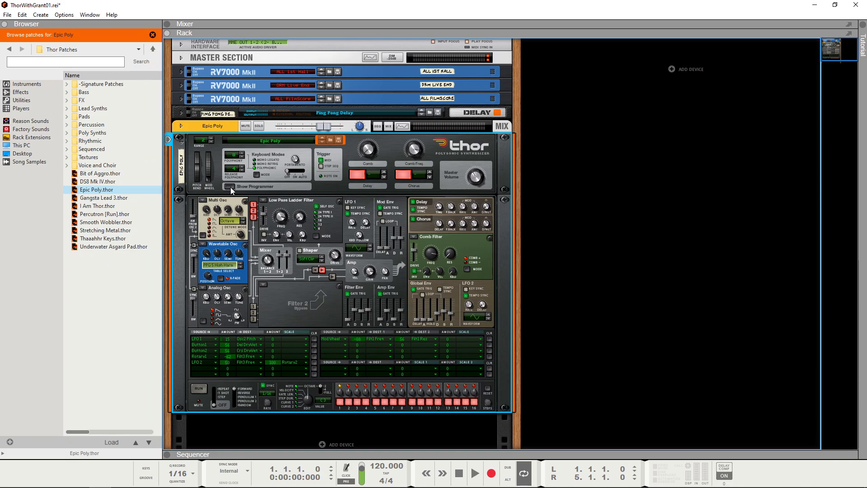
- Reset the Thor device to its initial patch and set its Filter 1 slot to Bypass
{"action": "scroll", "coordinate": [354, 218], "scroll_direction": "down", "scroll_amount": 2}
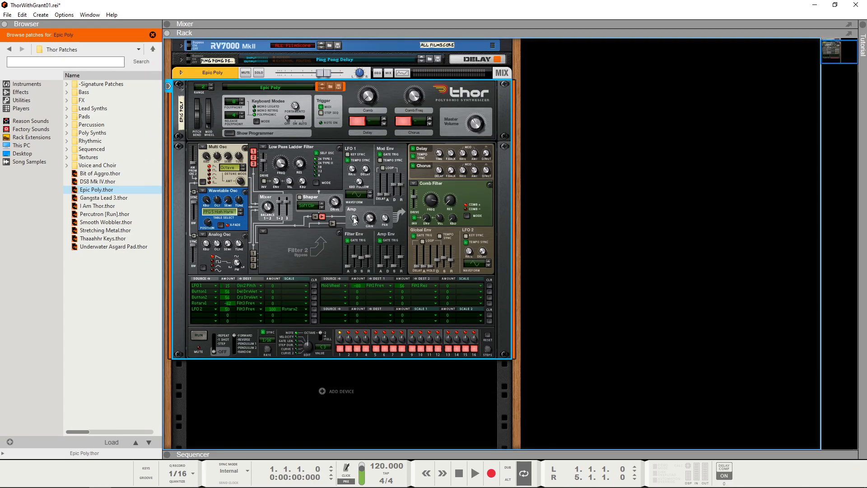
{"action": "mouse_move", "coordinate": [354, 220]}
{"action": "right_click", "coordinate": [290, 243]}
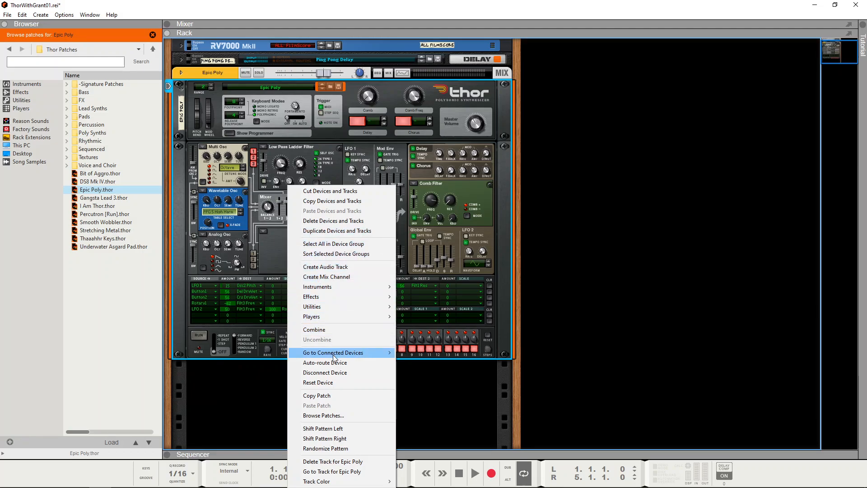
{"action": "left_click", "coordinate": [332, 382]}
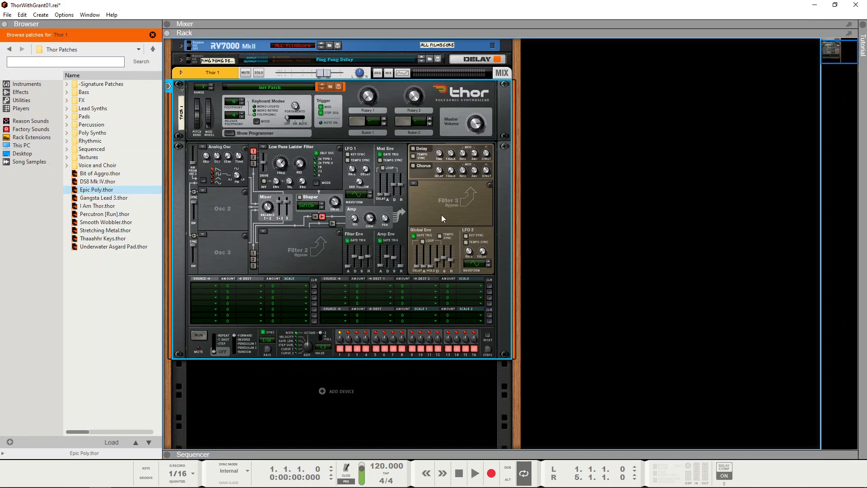
{"action": "left_click", "coordinate": [263, 147]}
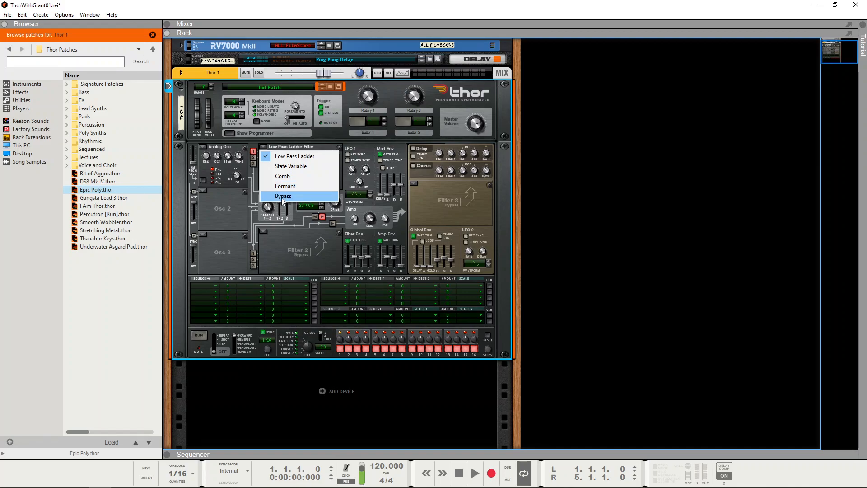
{"action": "left_click", "coordinate": [282, 199]}
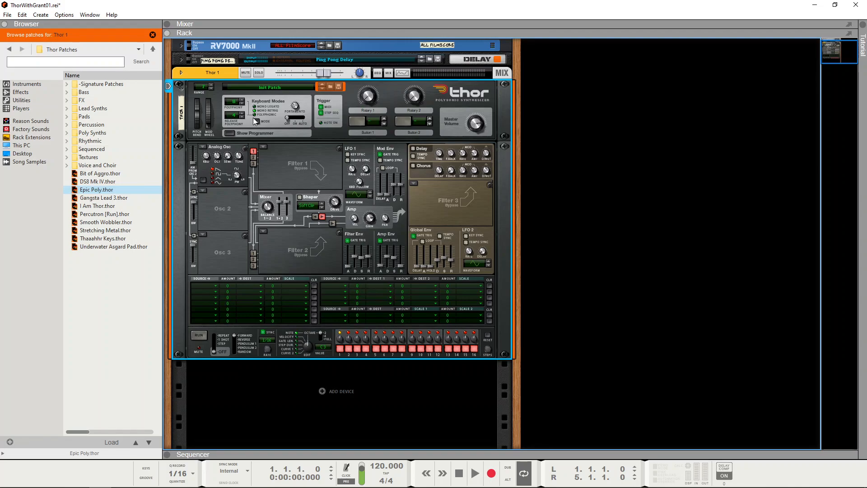
- Start saving the Thor patch and browse to the New Volume (E:) drive as the save location
{"action": "left_click", "coordinate": [339, 88]}
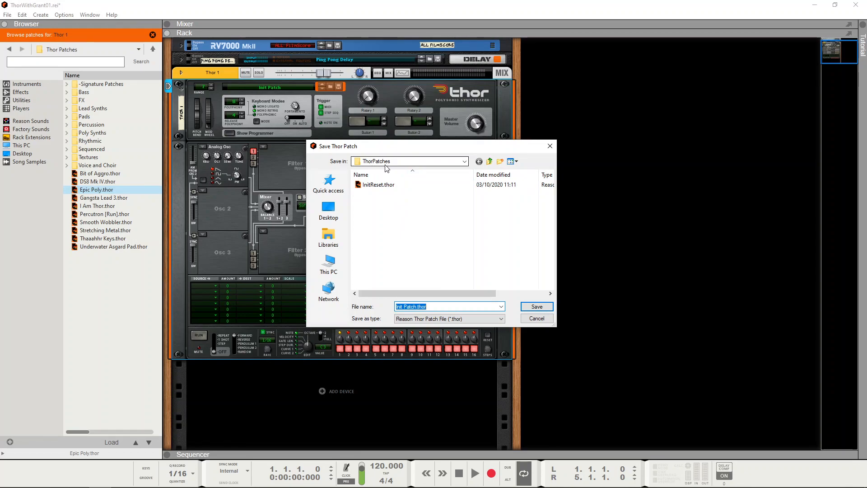
{"action": "left_click", "coordinate": [329, 265]}
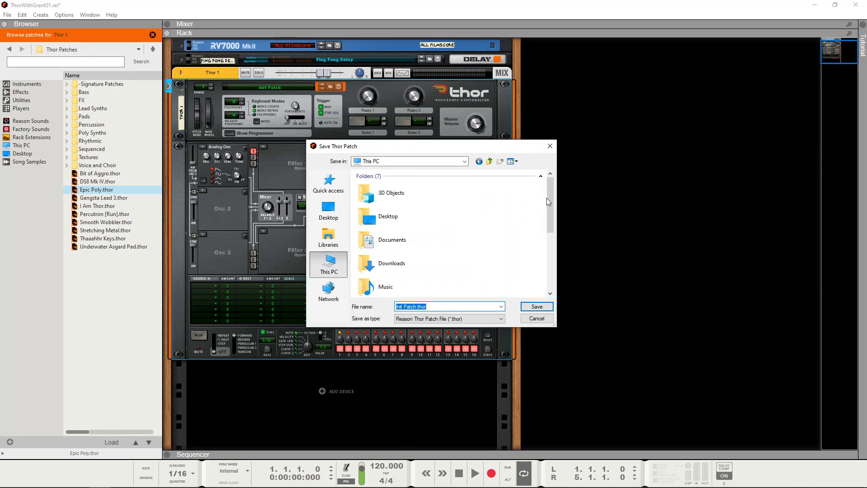
{"action": "left_click_drag", "start_coordinate": [548, 199], "coordinate": [538, 267]}
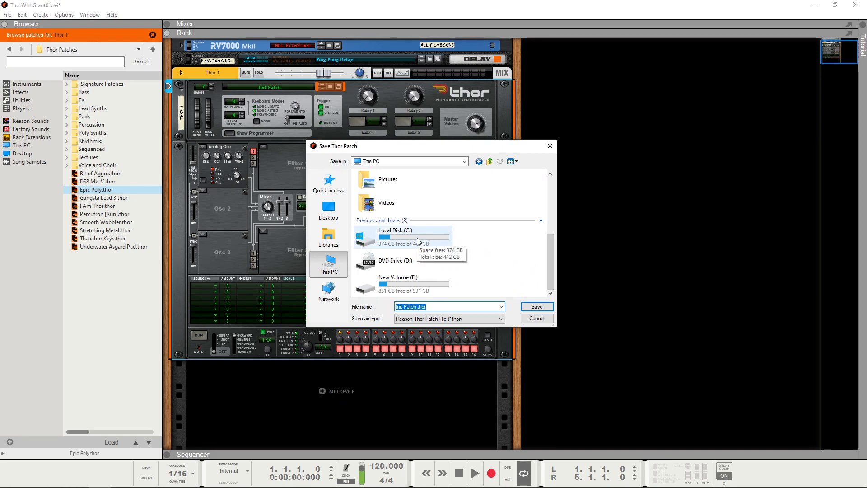
{"action": "double_click", "coordinate": [435, 283]}
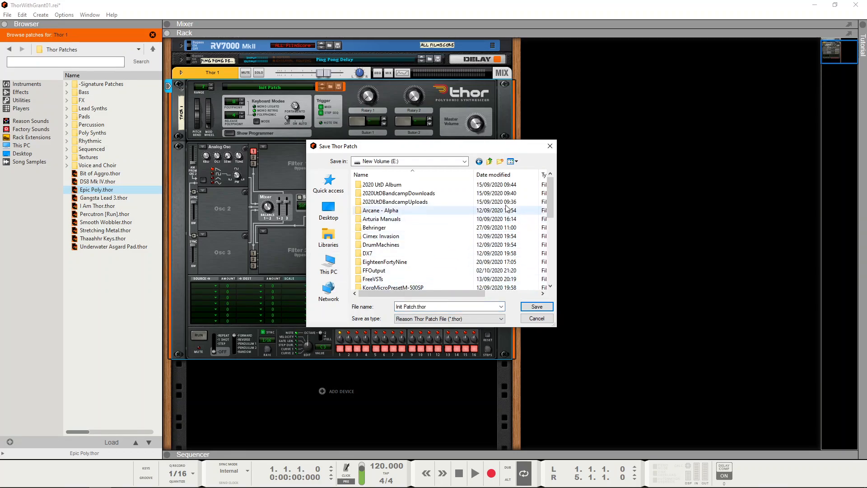
- Create a folder named ThorWithGrant on the E: drive and open it as the save location
{"action": "left_click", "coordinate": [500, 162]}
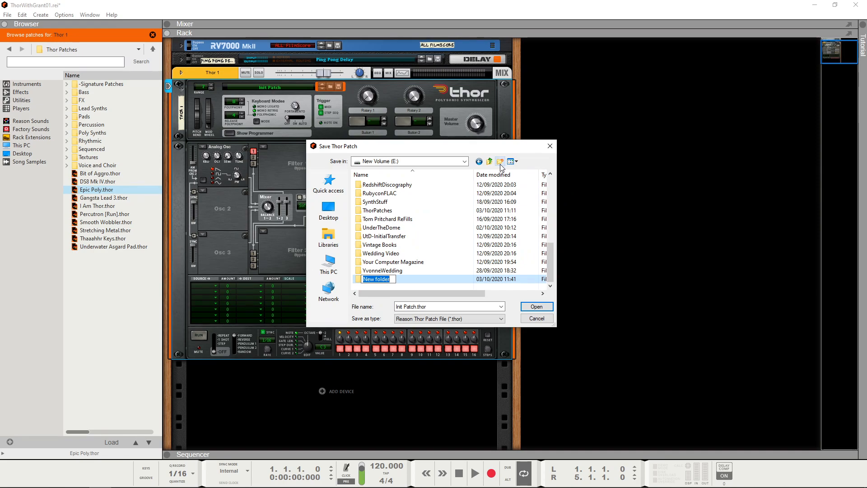
{"action": "type", "text": "Thor"}
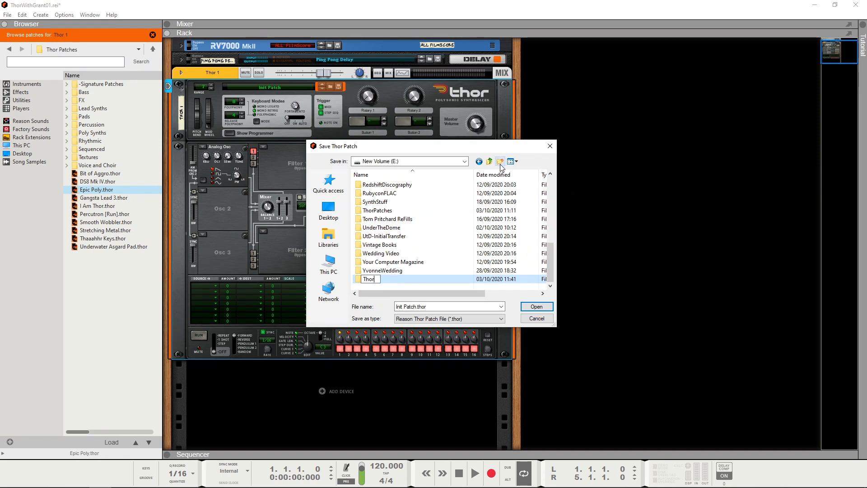
{"action": "type", "text": "WithGrant"}
{"action": "key", "text": "Return"}
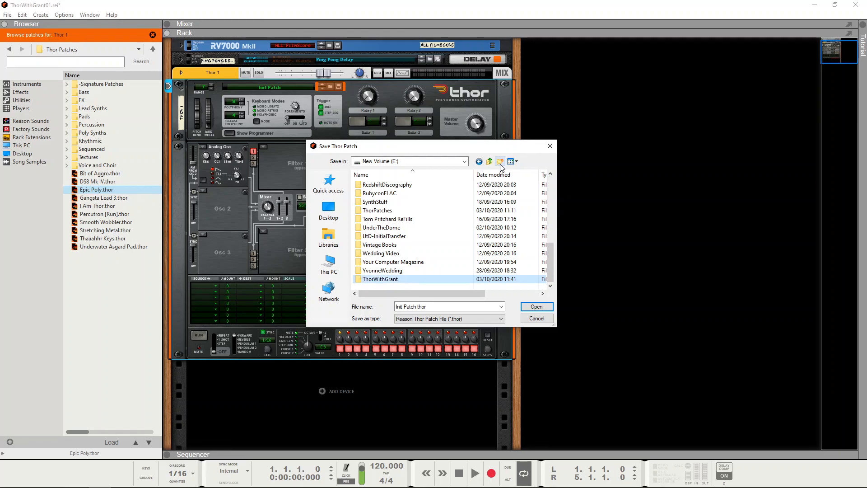
{"action": "double_click", "coordinate": [402, 279]}
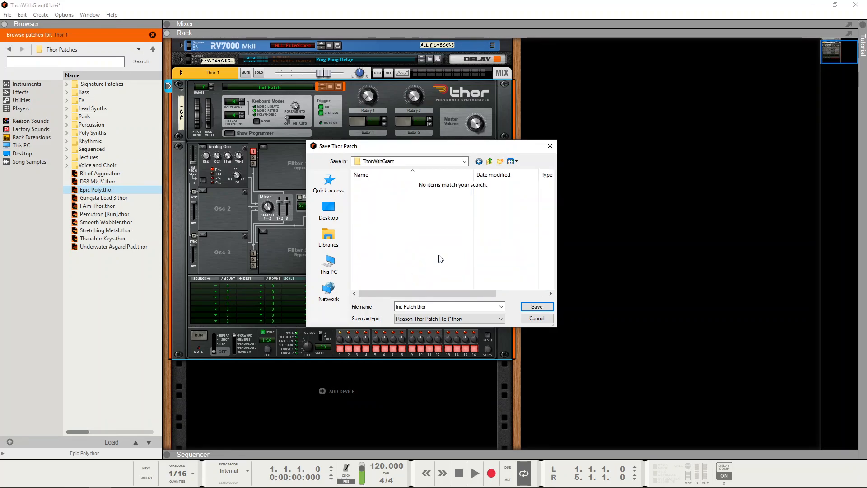
- Name the patch file MyFirstPatch.thor and save it in the ThorWithGrant folder
{"action": "left_click", "coordinate": [417, 306]}
{"action": "left_click", "coordinate": [416, 307]}
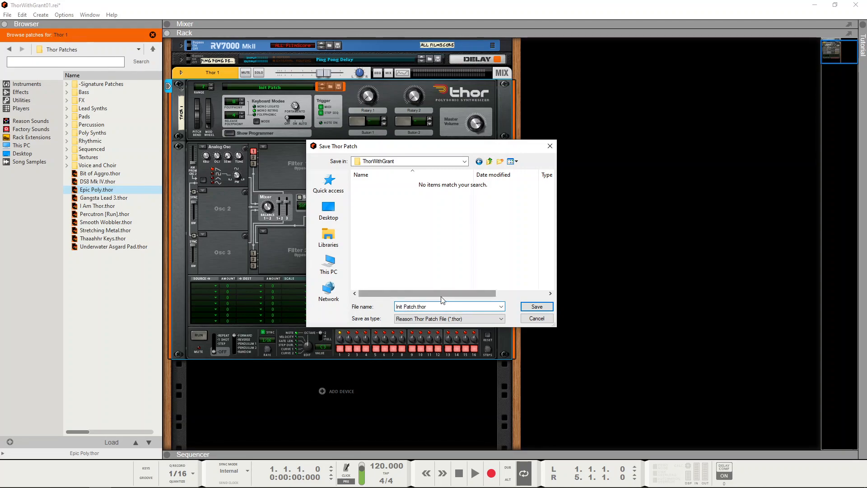
{"action": "key", "text": "BackSpace"}
{"action": "key", "text": "BackSpace"}
{"action": "key", "text": "BackSpace"}
{"action": "key", "text": "BackSpace"}
{"action": "key", "text": "BackSpace"}
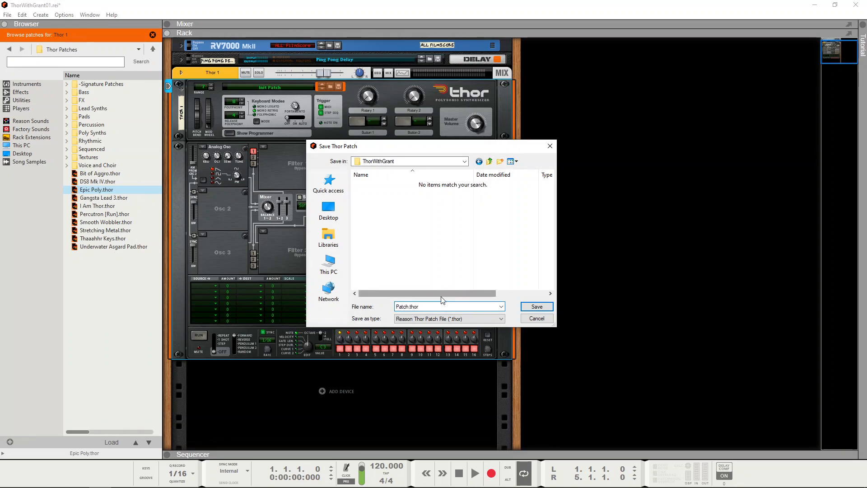
{"action": "type", "text": "MyFirstPatch"}
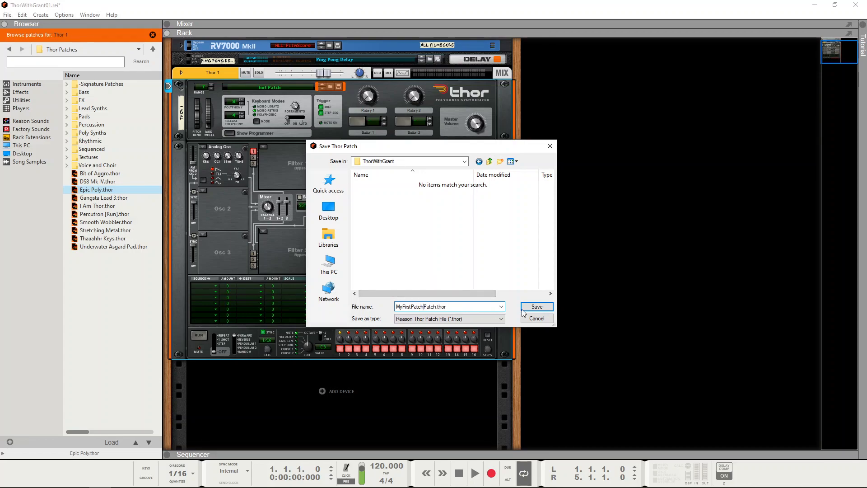
{"action": "key", "text": "BackSpace"}
{"action": "key", "text": "BackSpace"}
{"action": "key", "text": "BackSpace"}
{"action": "key", "text": "BackSpace"}
{"action": "key", "text": "BackSpace"}
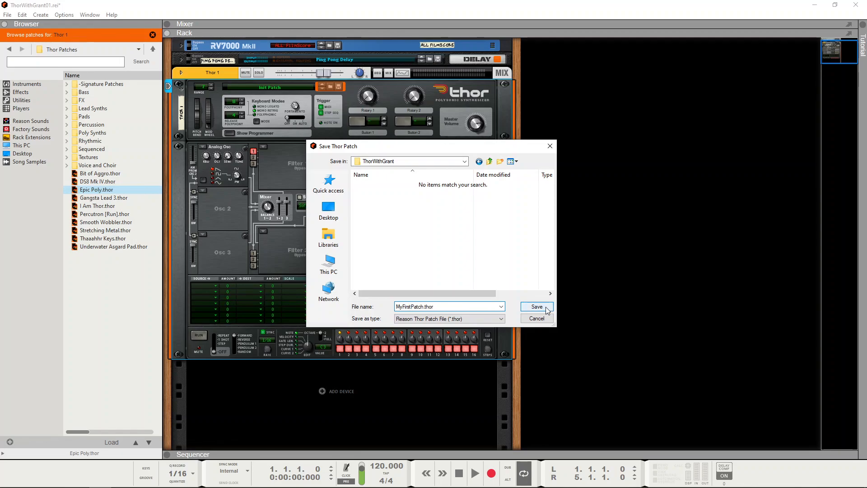
{"action": "left_click", "coordinate": [546, 309]}
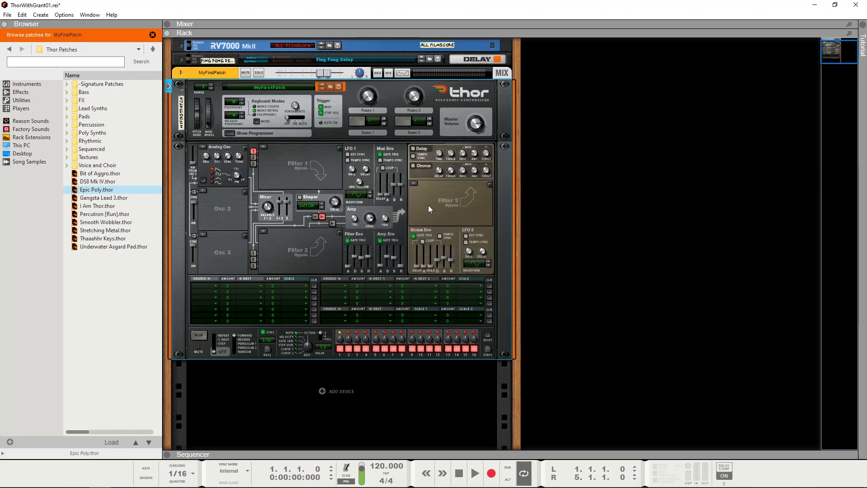